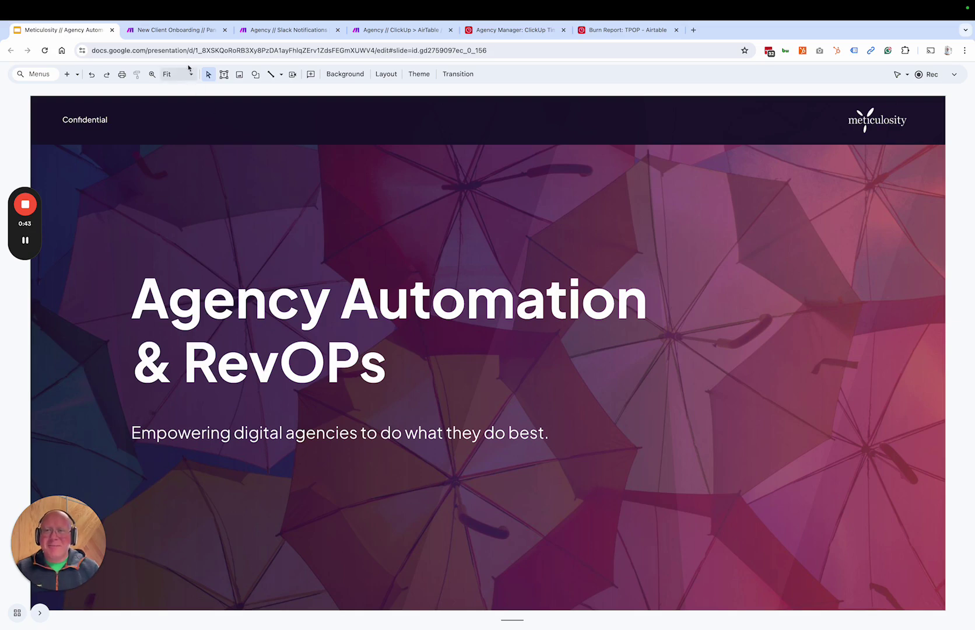
# Switch to the New Client Onboarding // Pandadoc Signed scenario in Make and look over its flow from the trigger onward
pyautogui.click(182, 32)
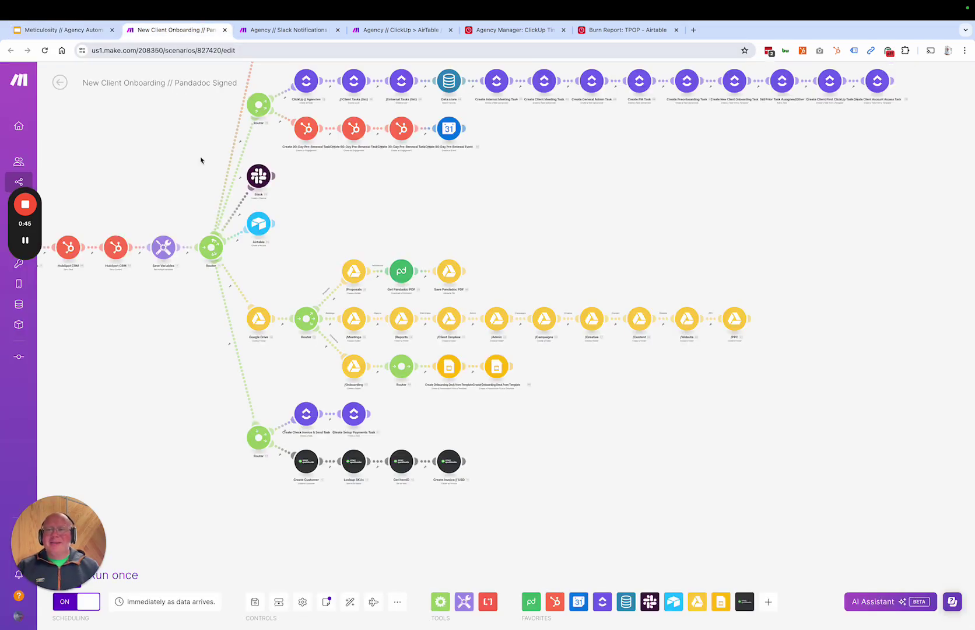
pyautogui.moveTo(319, 225); pyautogui.dragTo(543, 307)
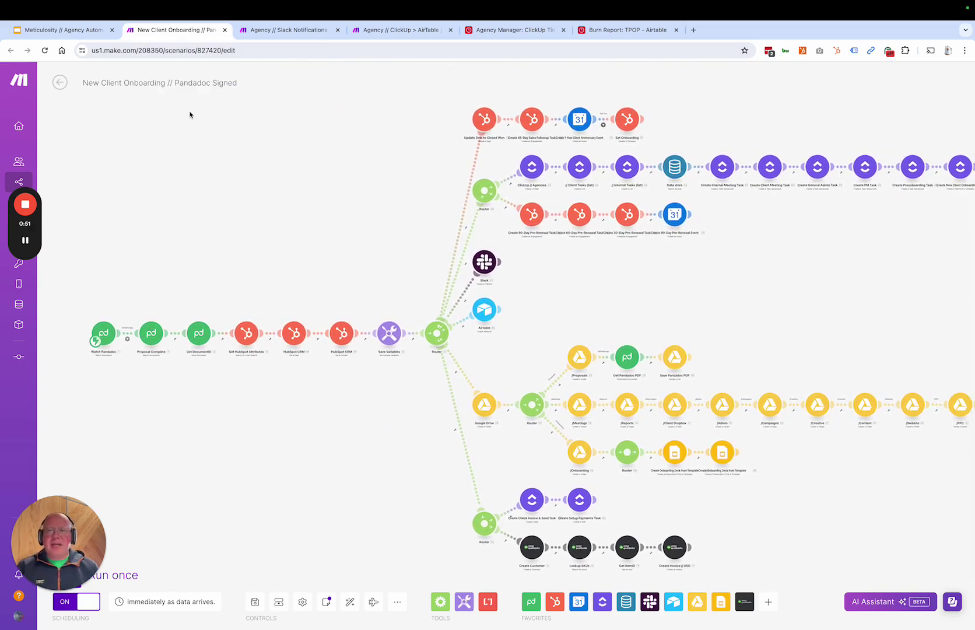
pyautogui.moveTo(208, 220); pyautogui.dragTo(206, 218)
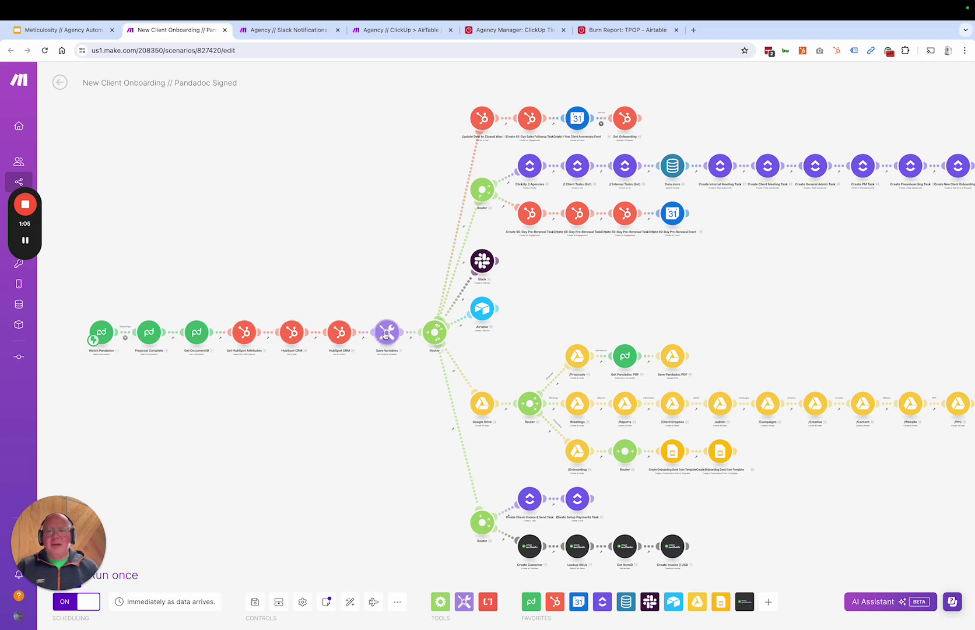
# Review the variables defined in the Save Variables module and close it without changes
pyautogui.click(386, 334)
pyautogui.scroll(-10, 443, 382)
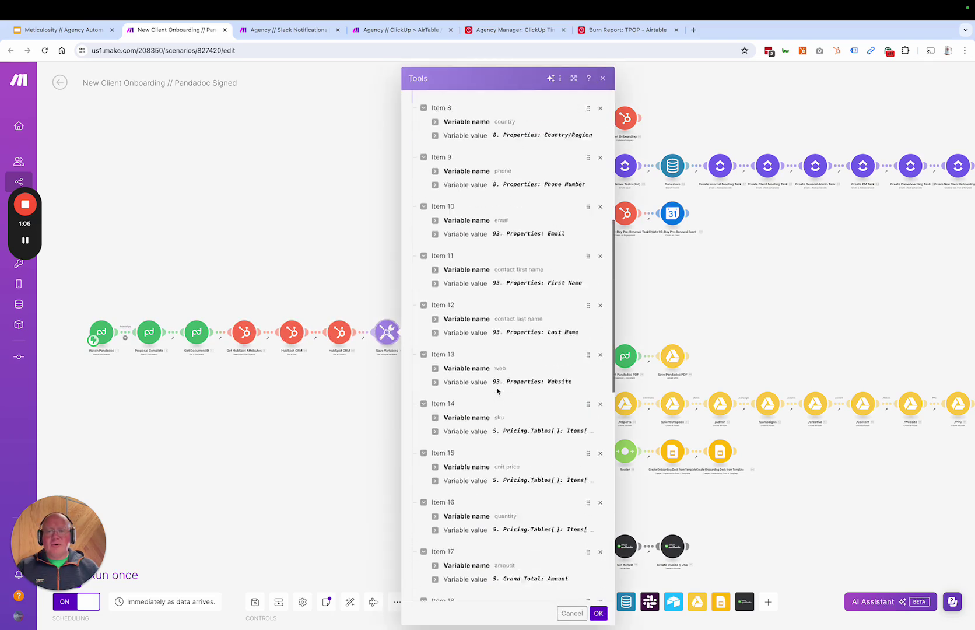
pyautogui.scroll(1, 312, 197)
pyautogui.click(312, 196)
# Examine the ClickUp branch of the onboarding scenario, from the agency folder and task lists to the client account access task
pyautogui.scroll(1, 418, 224)
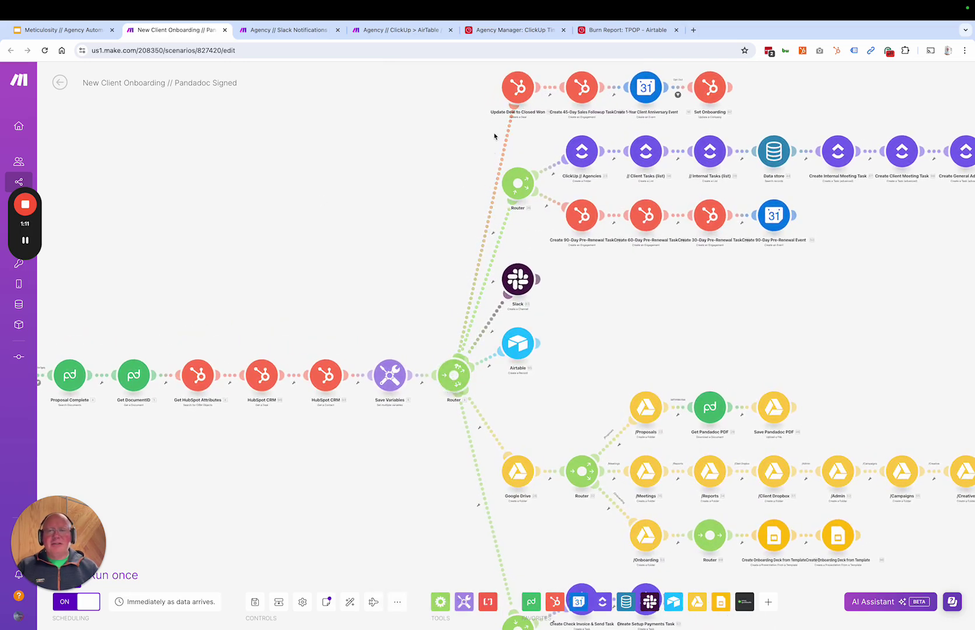
pyautogui.moveTo(382, 199); pyautogui.dragTo(242, 215)
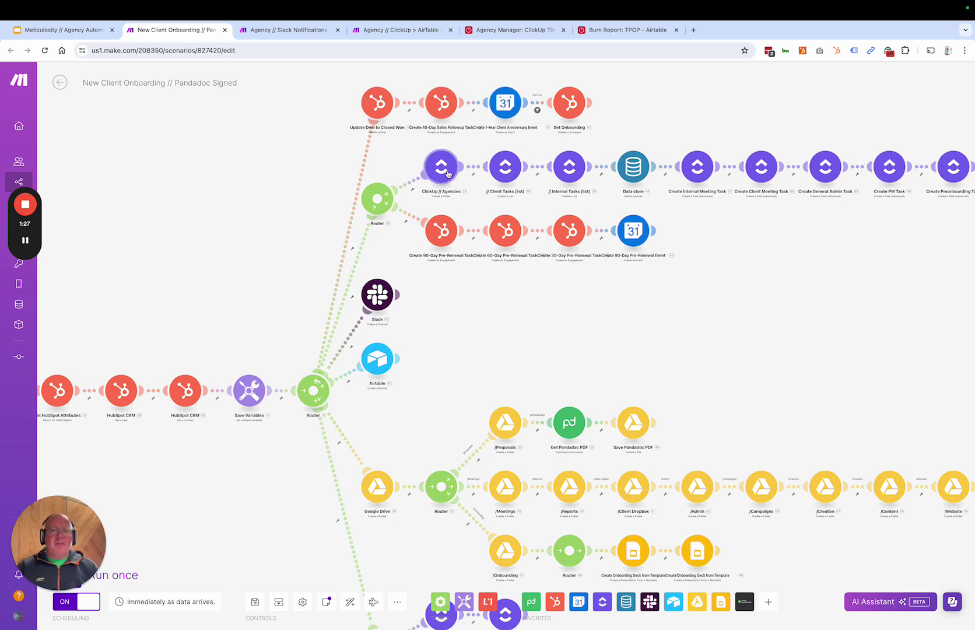
pyautogui.moveTo(774, 137); pyautogui.dragTo(693, 141)
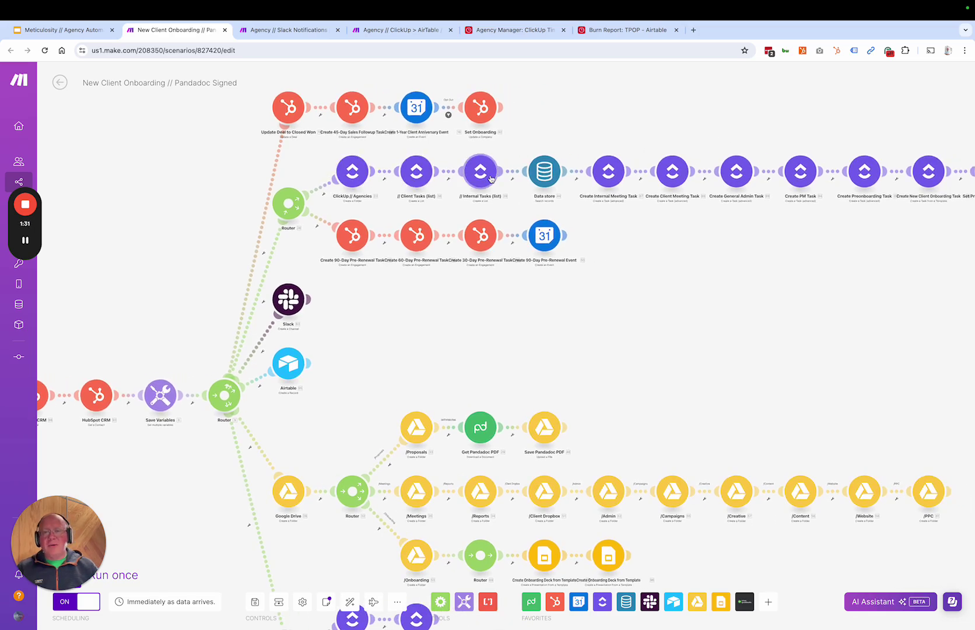
pyautogui.moveTo(685, 134); pyautogui.dragTo(553, 148)
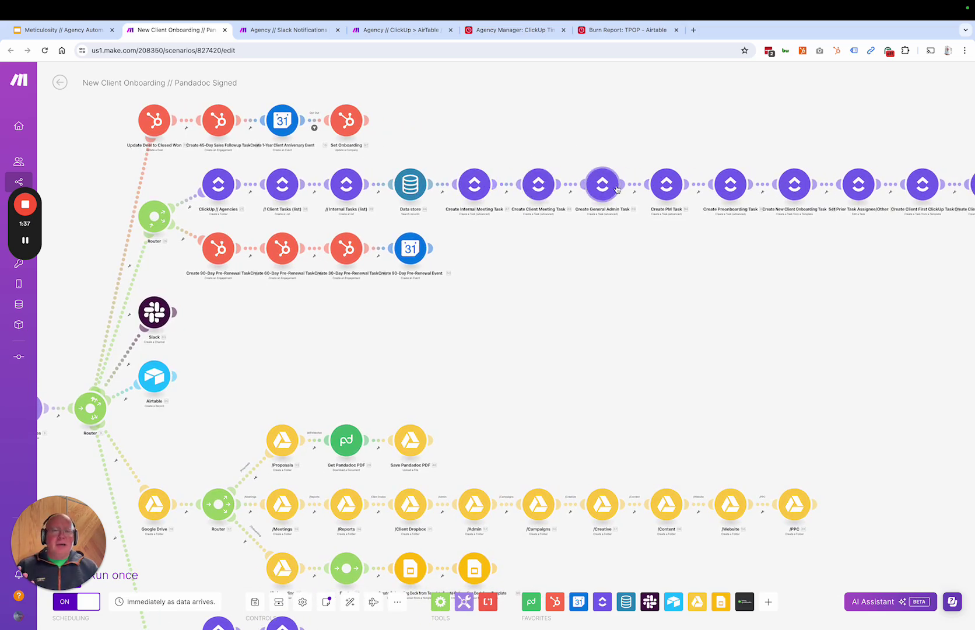
pyautogui.hscroll(5, 616, 239)
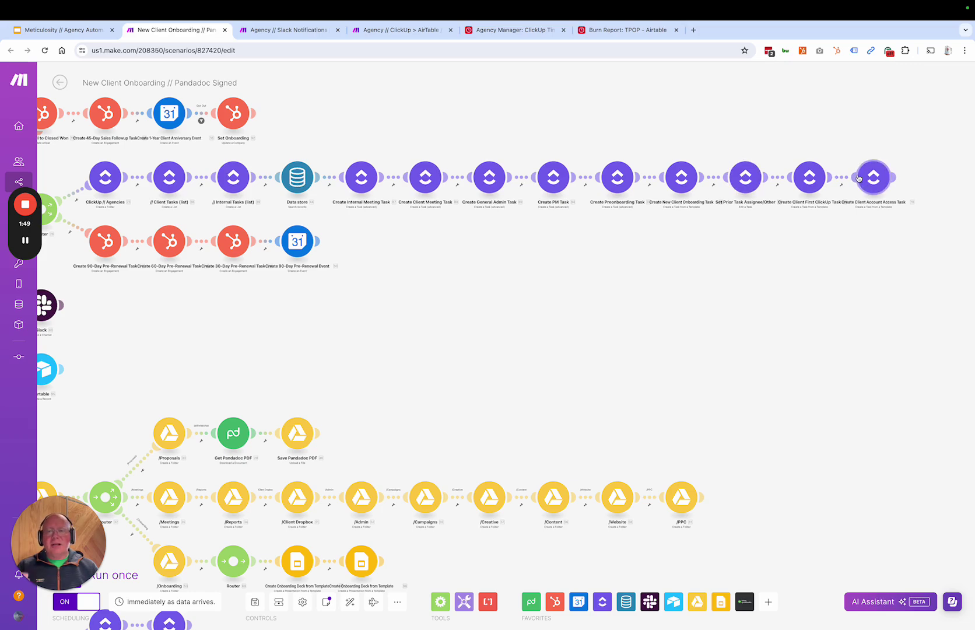
# Look over the pre-renewal task branch and check the channel name setup in the Slack module, leaving it unchanged
pyautogui.moveTo(533, 265); pyautogui.dragTo(598, 278)
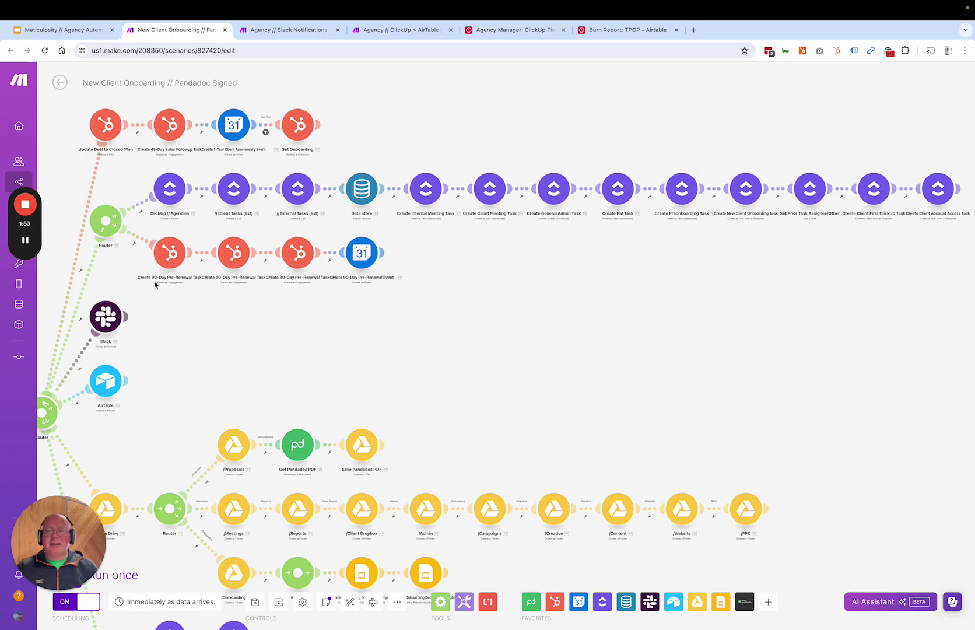
pyautogui.moveTo(178, 312); pyautogui.dragTo(211, 274)
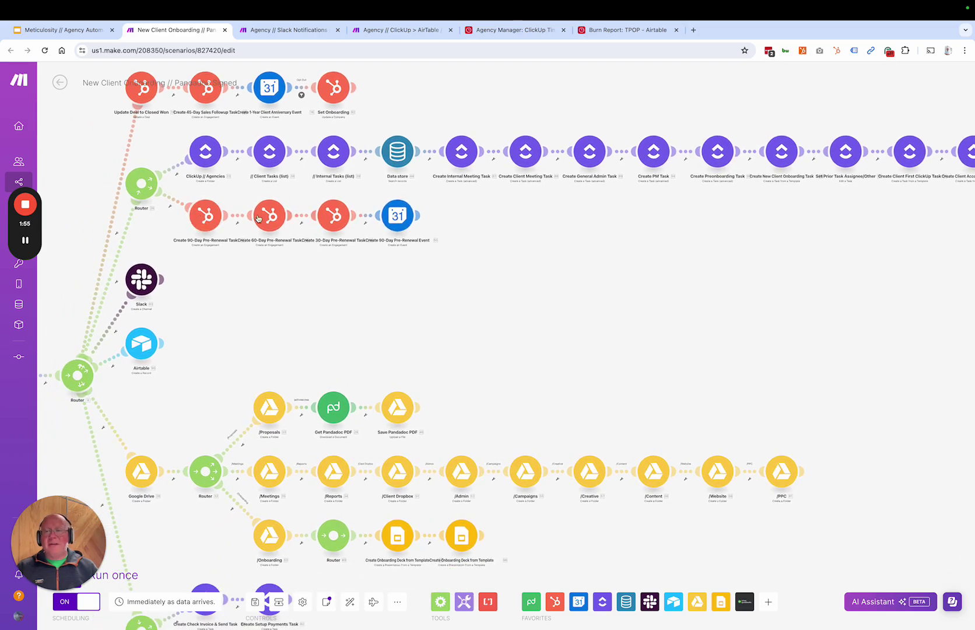
pyautogui.moveTo(186, 315); pyautogui.dragTo(272, 276)
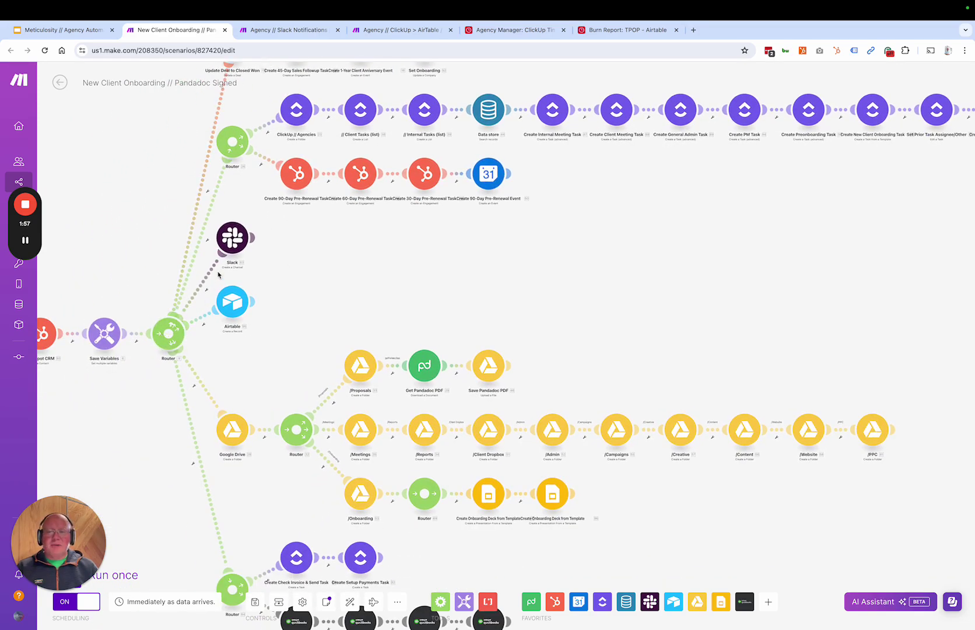
pyautogui.click(231, 240)
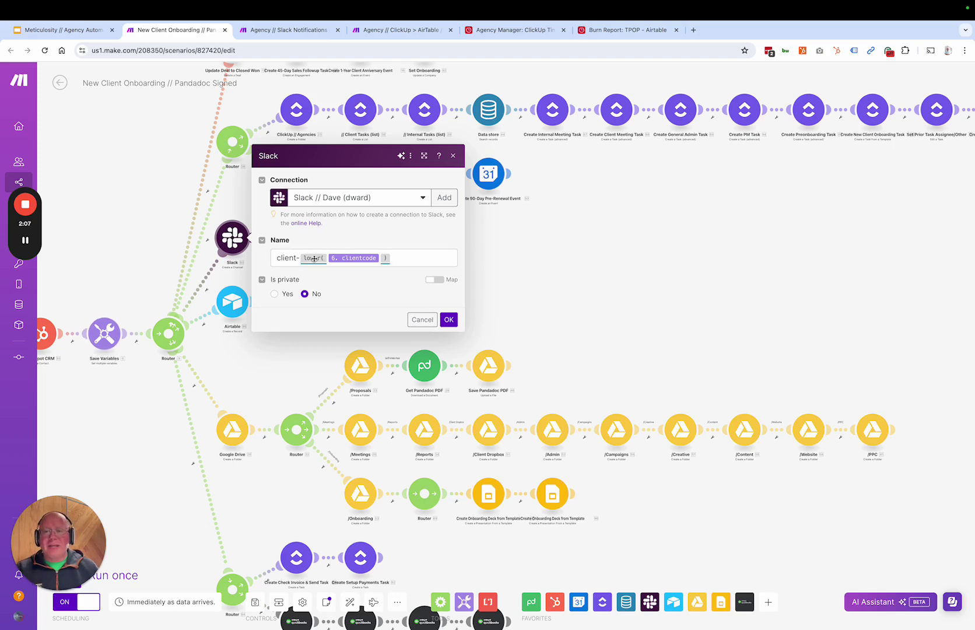
pyautogui.click(422, 319)
# Examine the Airtable, Google Drive and invoicing branches of the onboarding scenario, finishing with an overview of the complete flow
pyautogui.moveTo(261, 311); pyautogui.dragTo(315, 194)
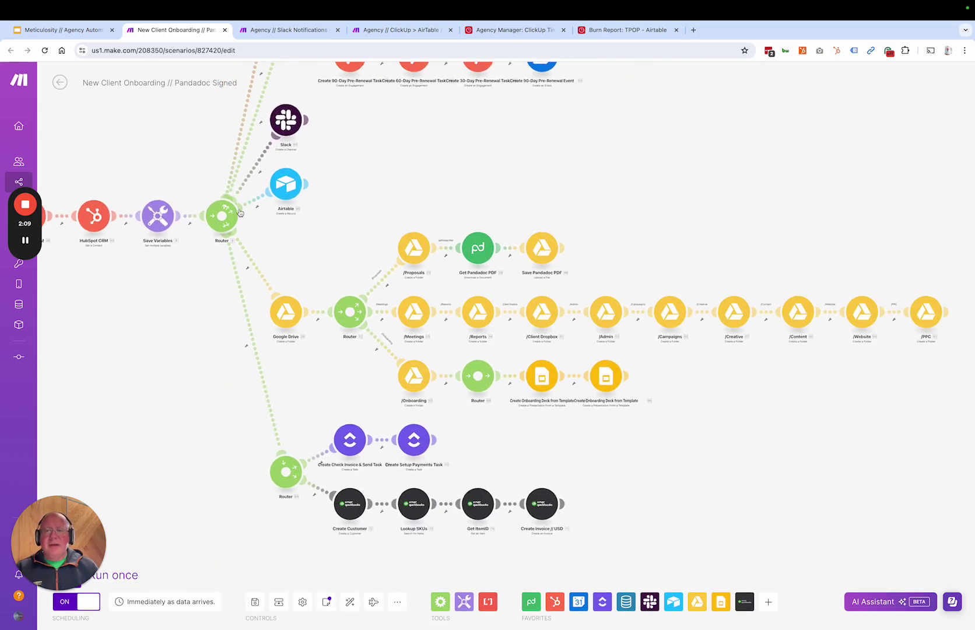
pyautogui.scroll(1, 326, 202)
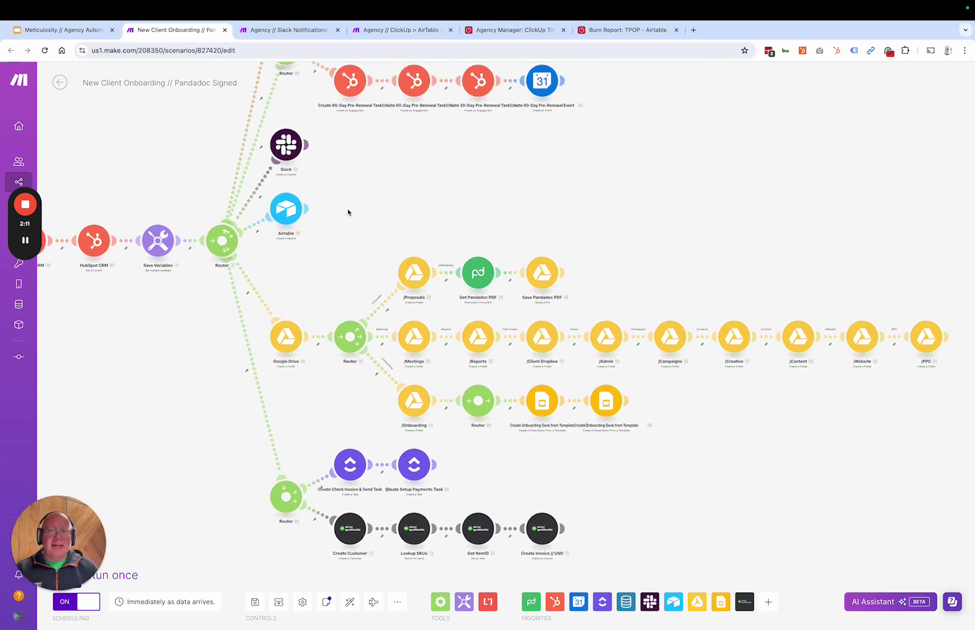
pyautogui.scroll(-1, 278, 289)
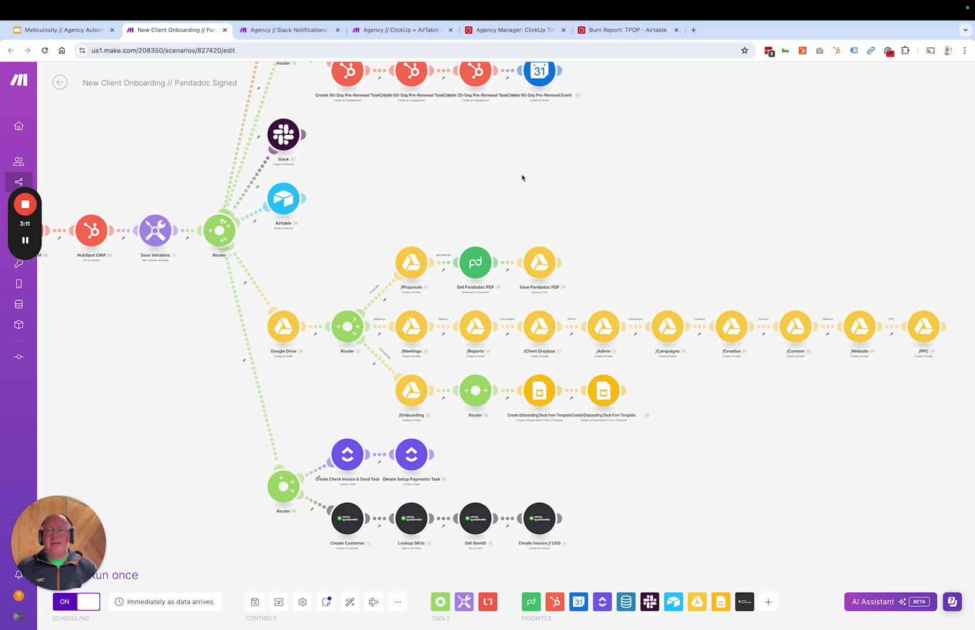
pyautogui.scroll(-5, 533, 185)
pyautogui.scroll(5, 533, 252)
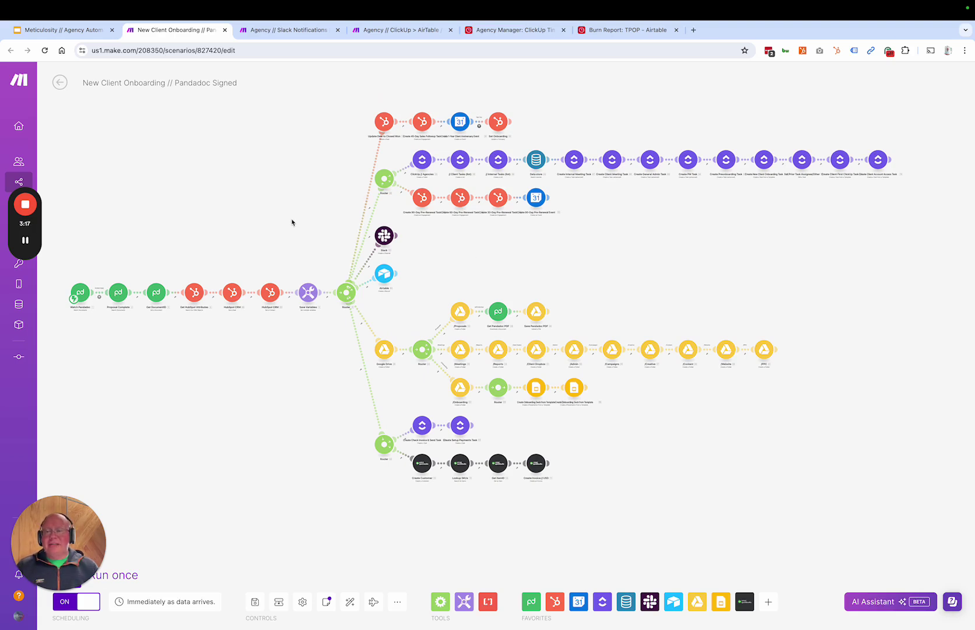
# Switch to the Agency // Slack Notifications scenario and look over its task alert routes
pyautogui.click(283, 32)
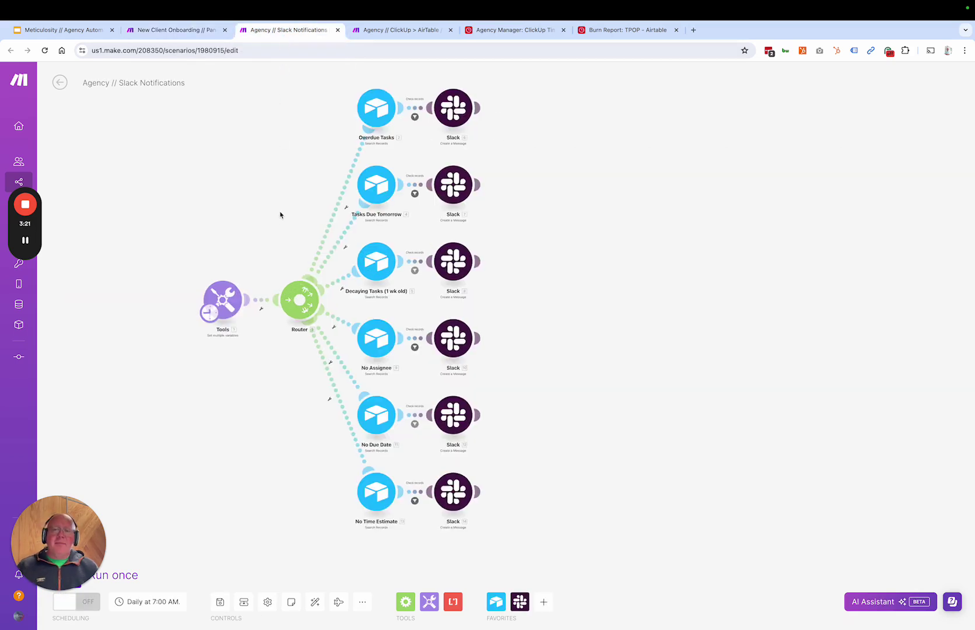
pyautogui.moveTo(279, 213); pyautogui.dragTo(357, 211)
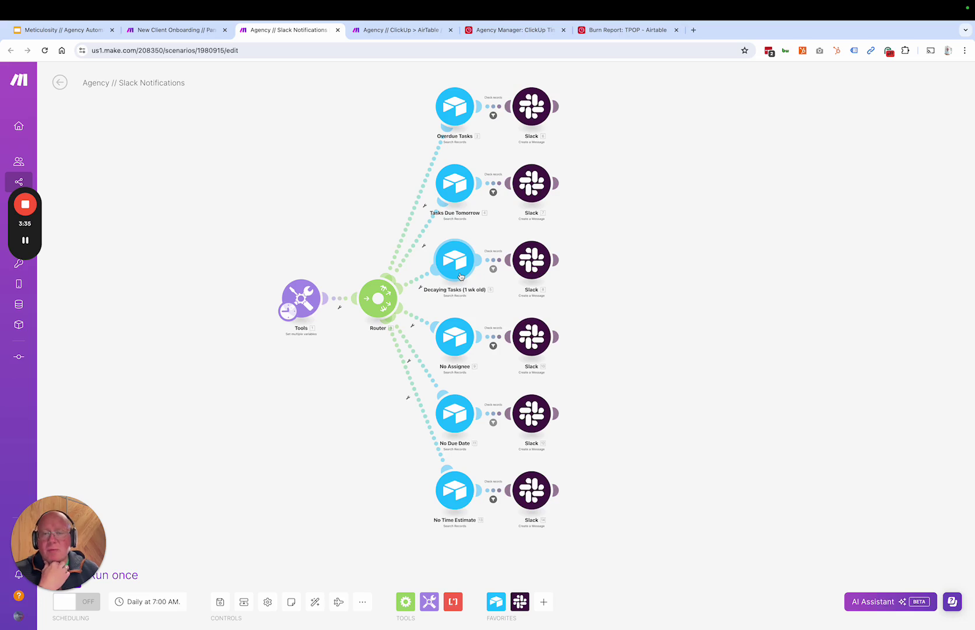
pyautogui.scroll(1, 461, 276)
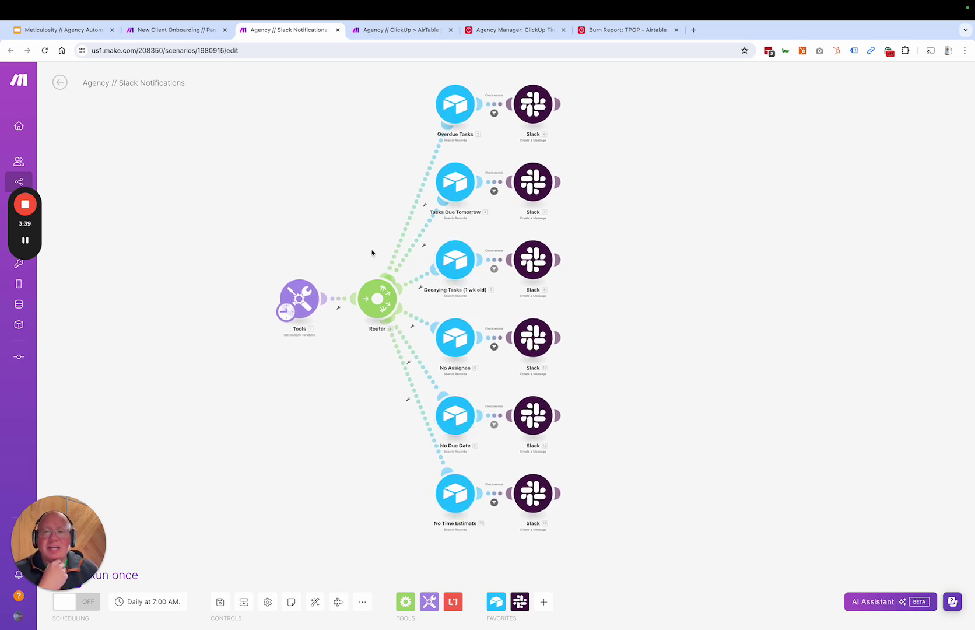
# Inspect the message text of the Slack module on the Overdue Tasks route and close it without changes
pyautogui.click(533, 103)
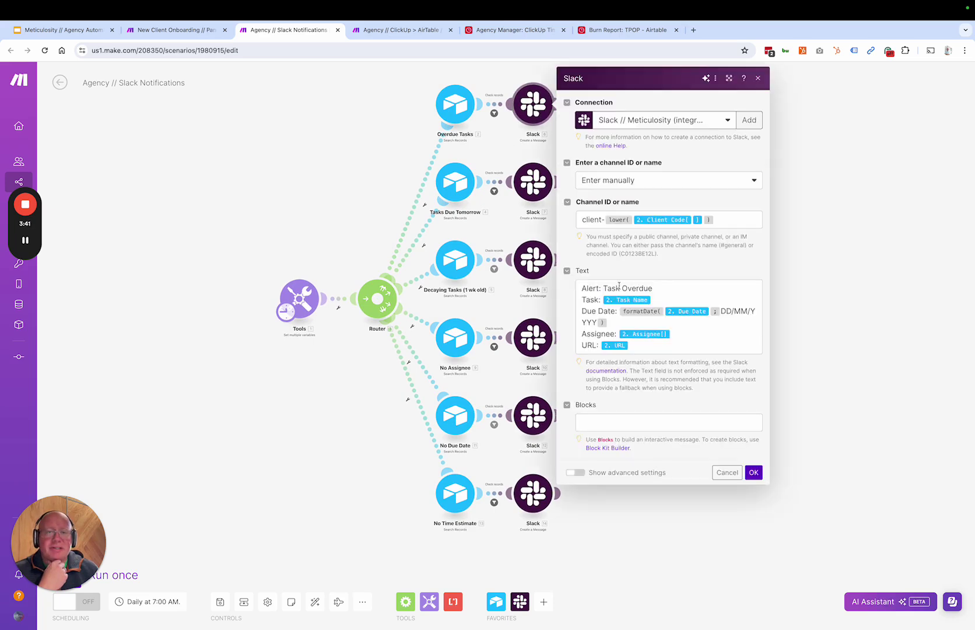
pyautogui.click(589, 299)
pyautogui.moveTo(578, 284); pyautogui.dragTo(698, 345)
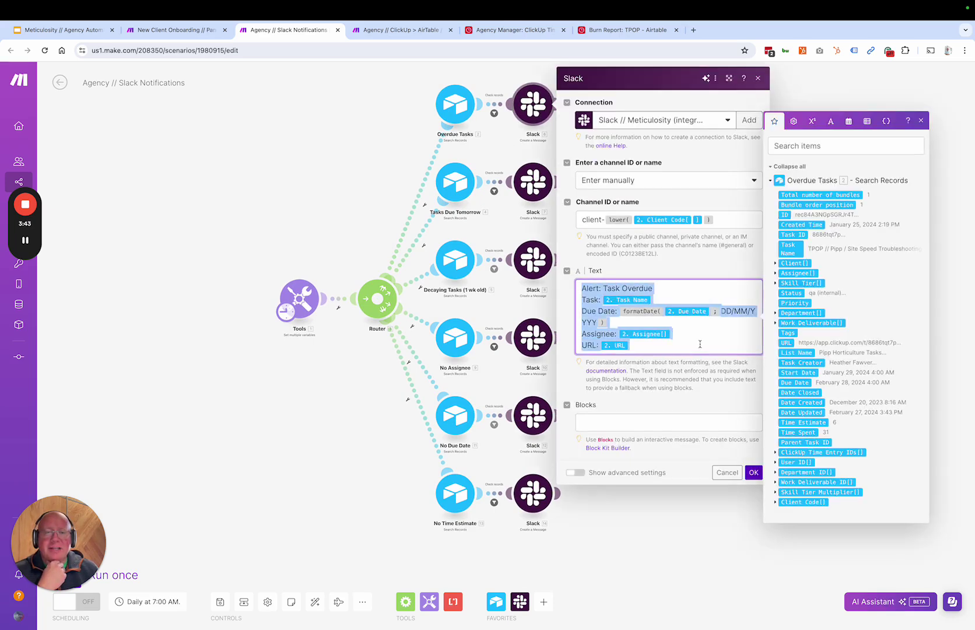
pyautogui.click(699, 344)
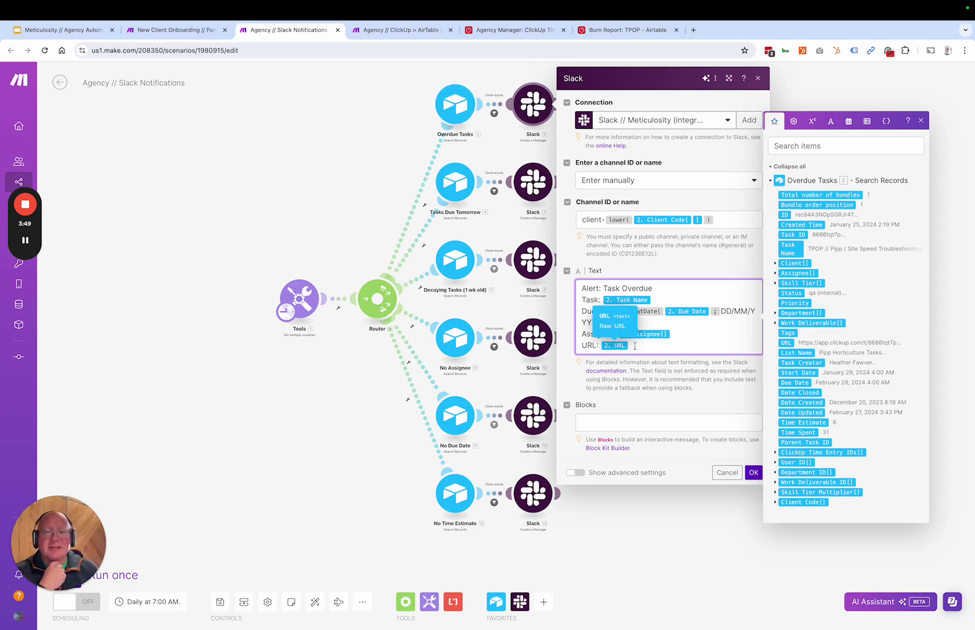
pyautogui.click(757, 78)
# View the Agency // ClickUp > AirTable / Task Sync (Daily Rollup) scenario and switch to the Agency Manager base in Airtable
pyautogui.click(426, 34)
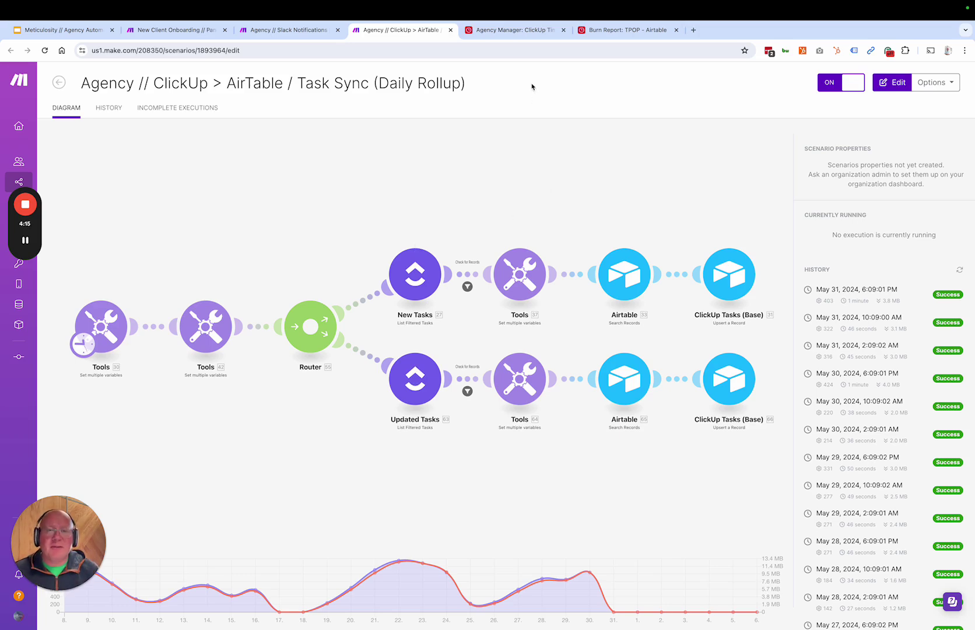
pyautogui.click(518, 37)
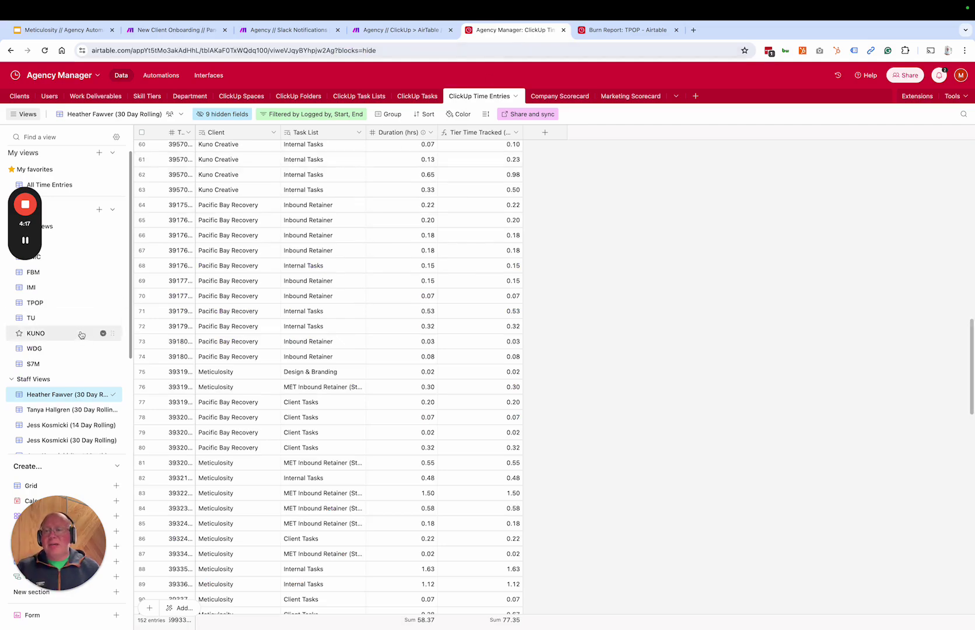
# Open the TPOP client view of the ClickUp Time Entries table and review its logged time entries
pyautogui.click(35, 302)
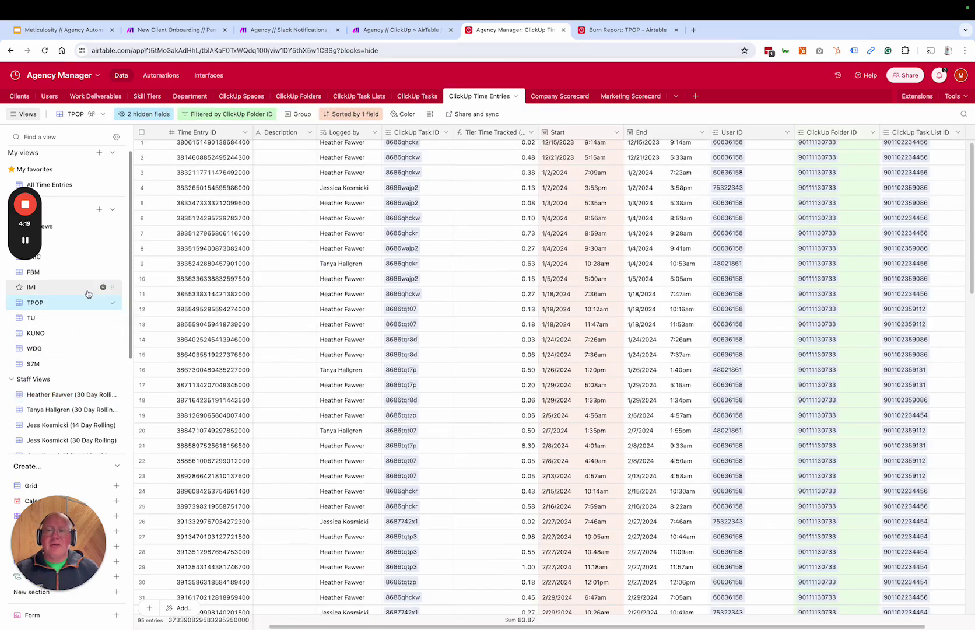
pyautogui.scroll(-1, 318, 226)
pyautogui.scroll(-10, 318, 225)
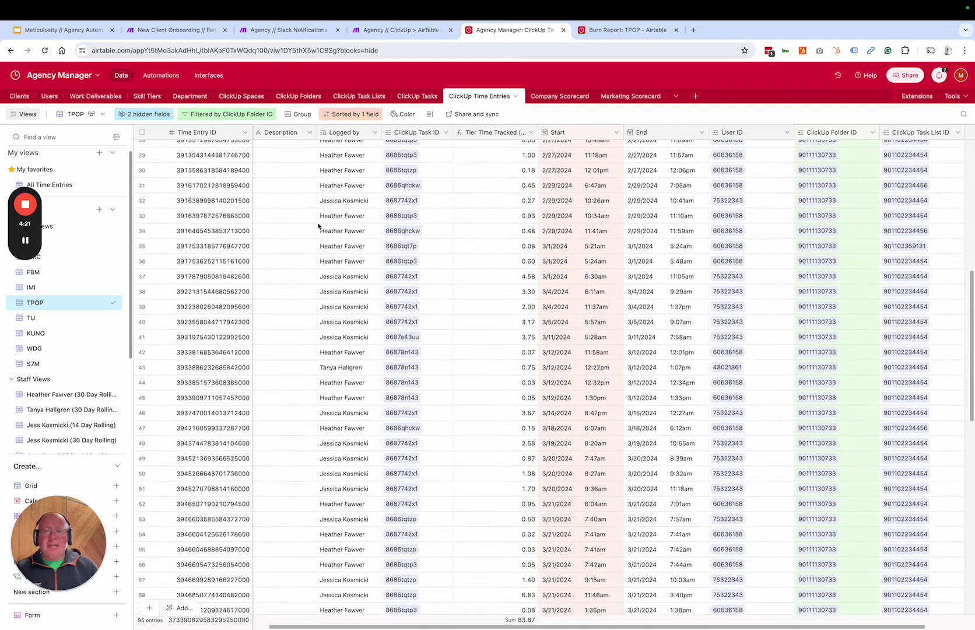
pyautogui.hscroll(2, 319, 225)
pyautogui.scroll(-10, 545, 230)
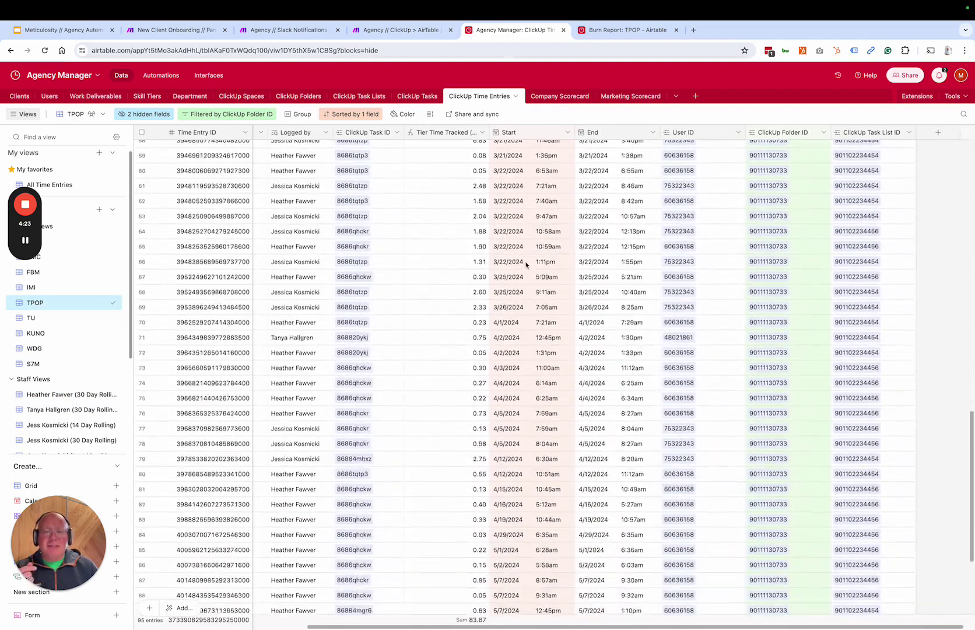
pyautogui.scroll(15, 542, 360)
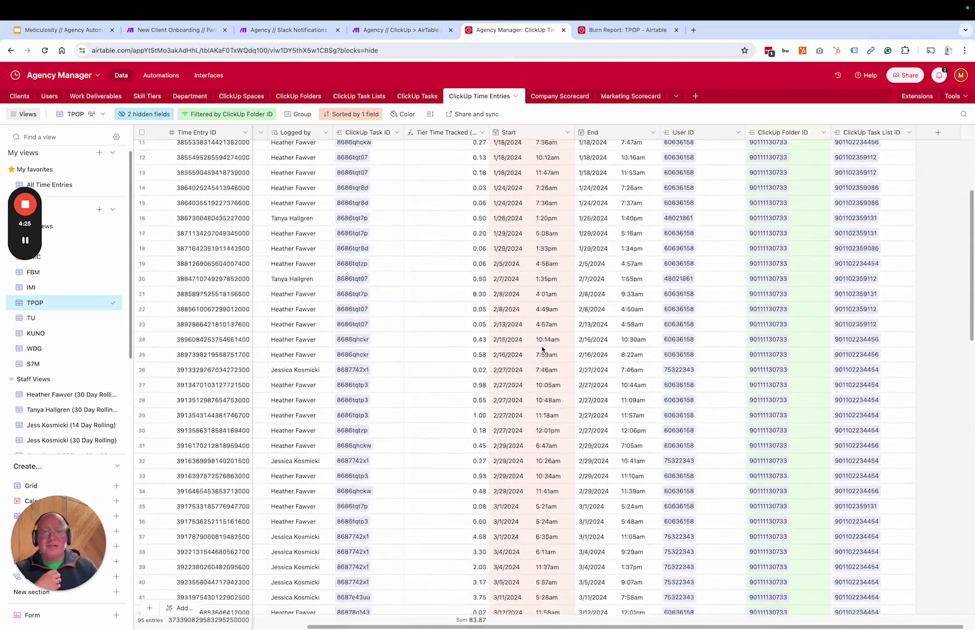
pyautogui.scroll(1, 80, 384)
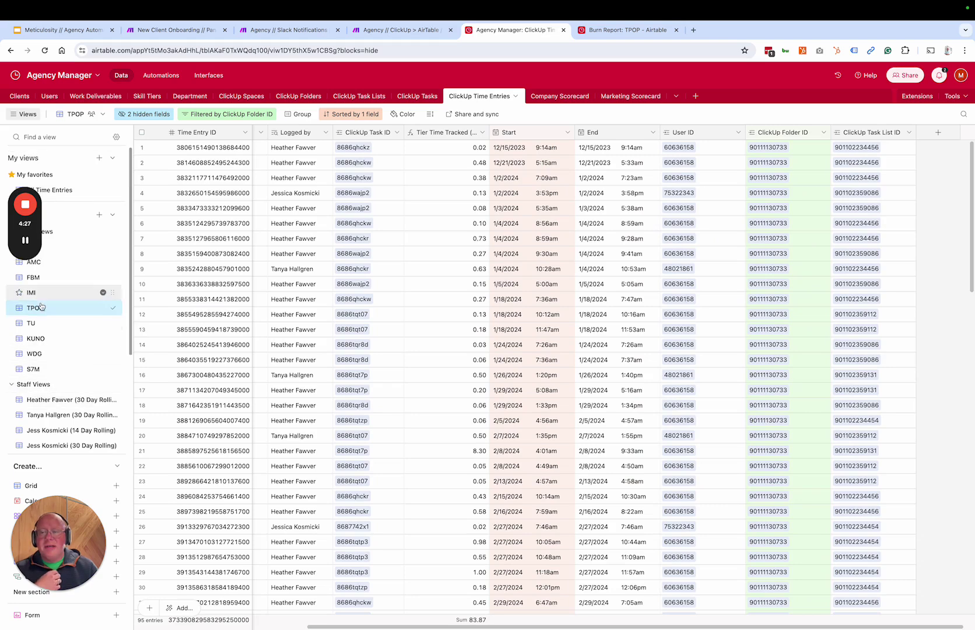
# Open the first 30 Day Rolling view under Staff Views and review that staff member's time entries
pyautogui.click(59, 399)
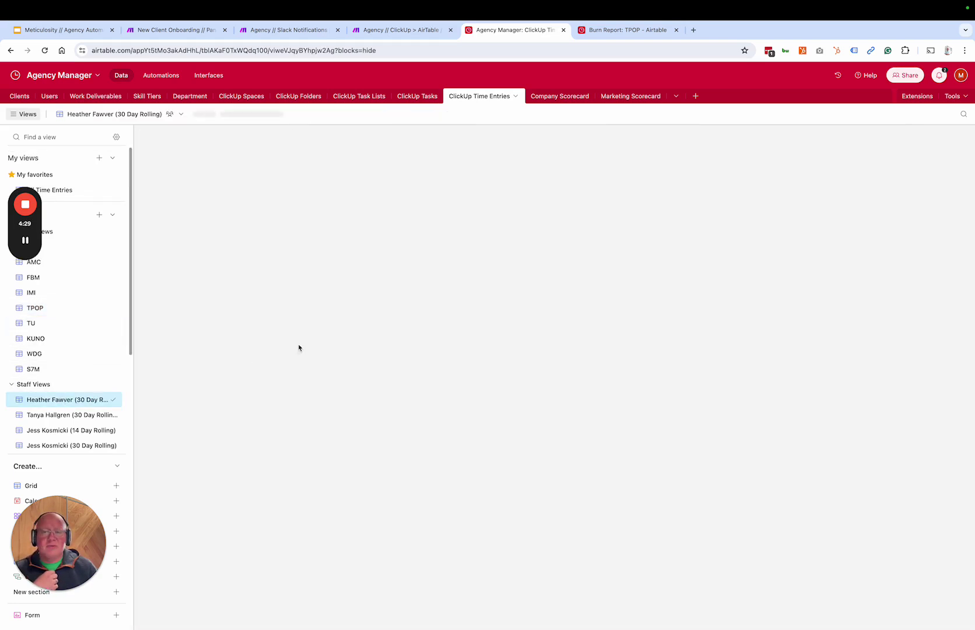
pyautogui.scroll(-5, 474, 283)
pyautogui.scroll(-3, 465, 283)
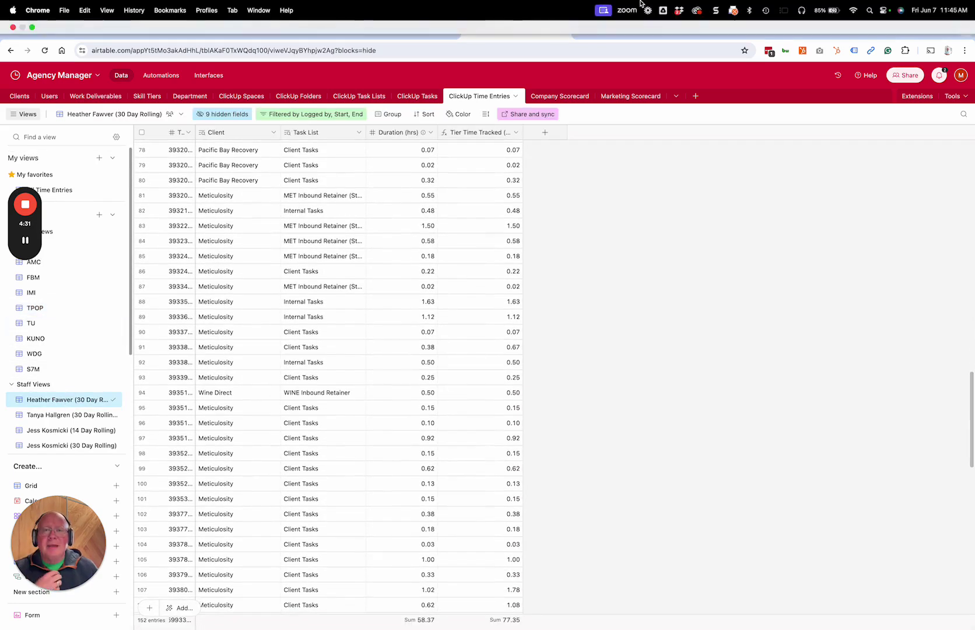
# Switch to the TPOP burn report to view the ThrivePOP task dashboard
pyautogui.click(626, 33)
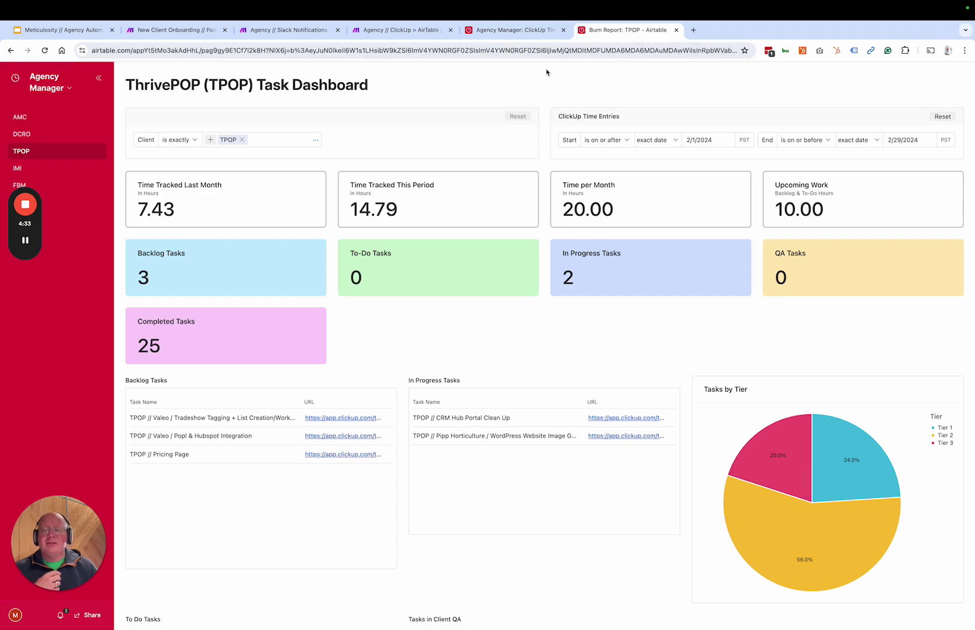